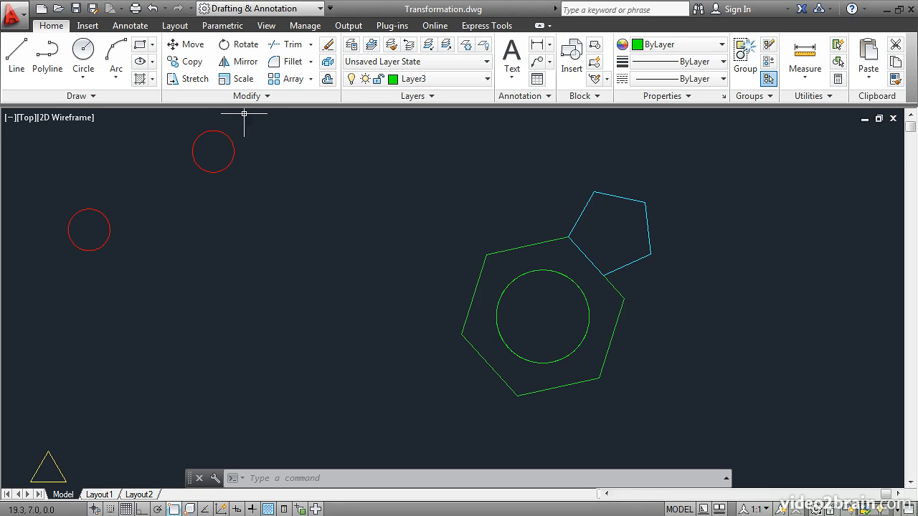
Scale the uppermost red circle freehand about its centre to roughly three times its size
{"action": "left_click", "coordinate": [244, 81]}
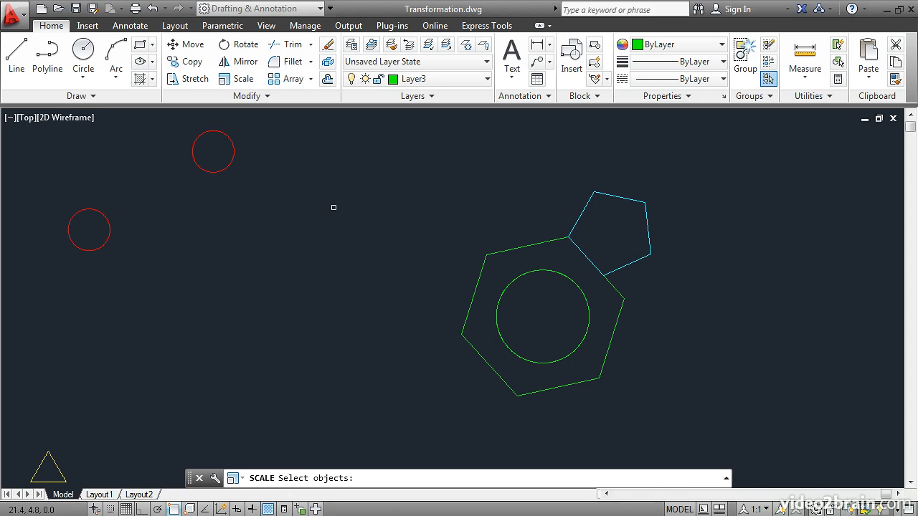
{"action": "scroll", "coordinate": [334, 208], "scroll_direction": "down", "scroll_amount": 2}
{"action": "scroll", "coordinate": [334, 208], "scroll_direction": "down", "scroll_amount": 2}
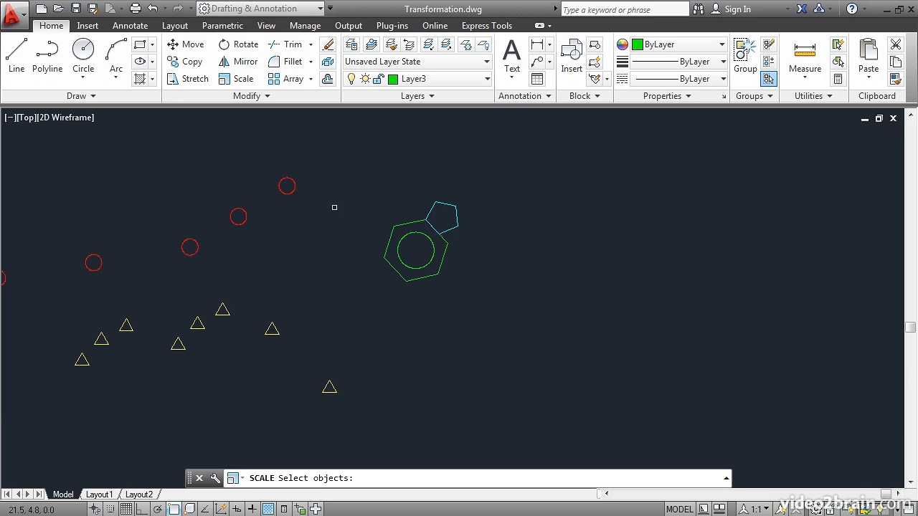
{"action": "middle_click_drag", "start_coordinate": [318, 237], "coordinate": [472, 239]}
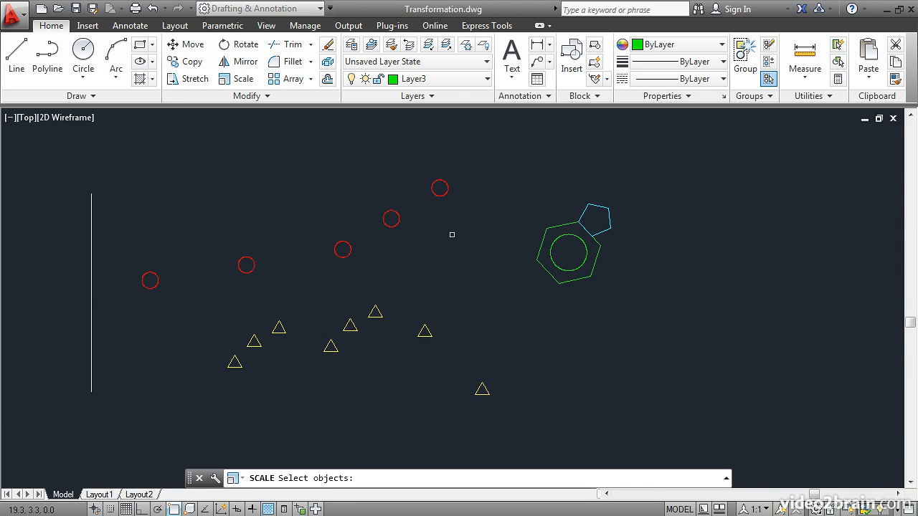
{"action": "left_click", "coordinate": [442, 196]}
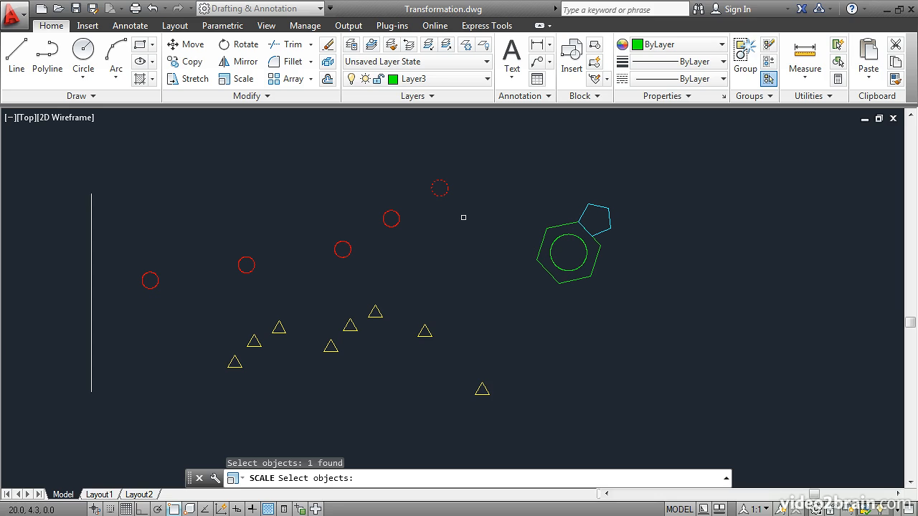
{"action": "key", "text": "Return"}
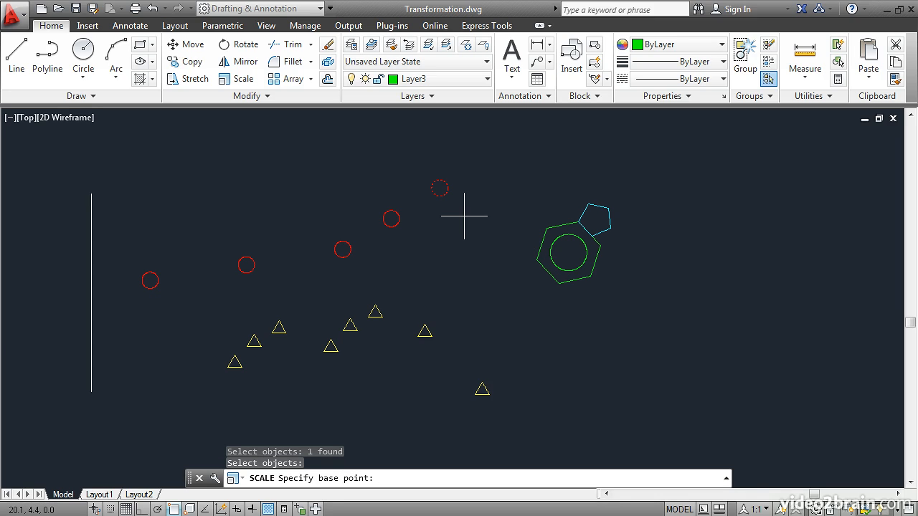
{"action": "left_click", "coordinate": [440, 188]}
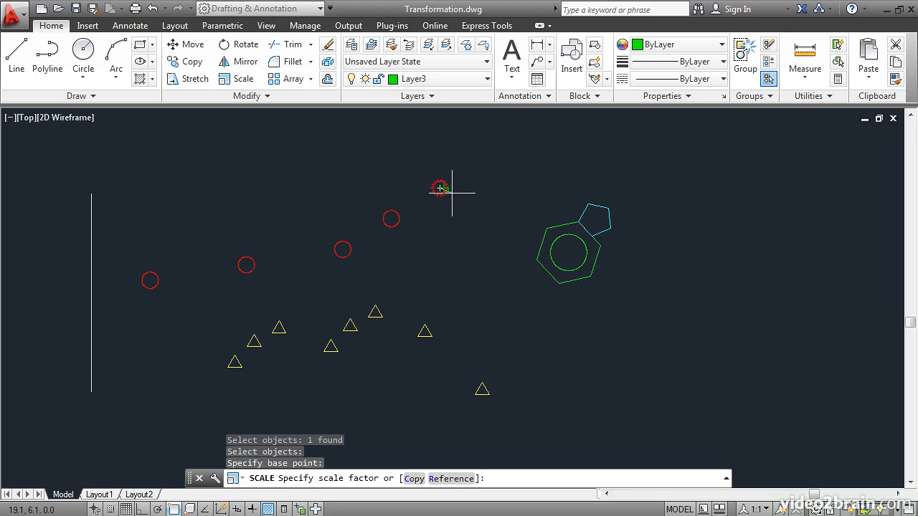
{"action": "left_click", "coordinate": [495, 199]}
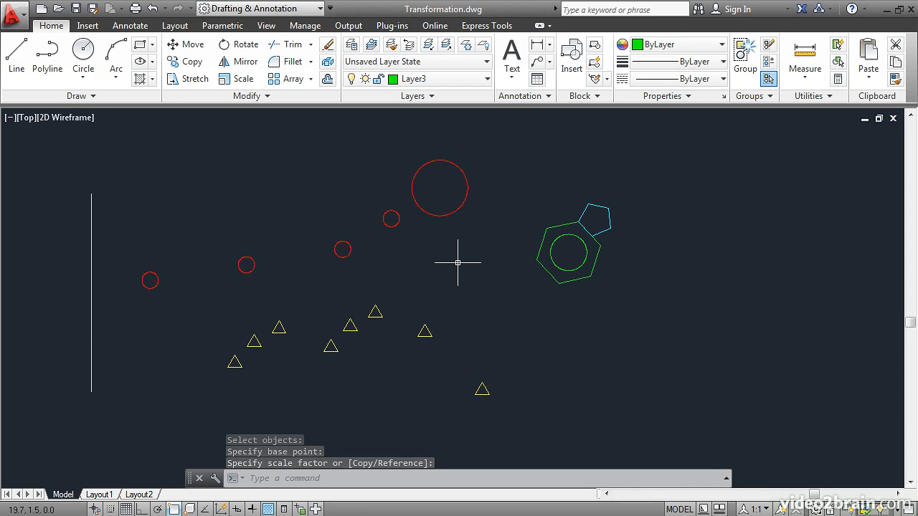
Scale the second red circle from the vertical line about its centre by a factor of 2
{"action": "left_click", "coordinate": [241, 79]}
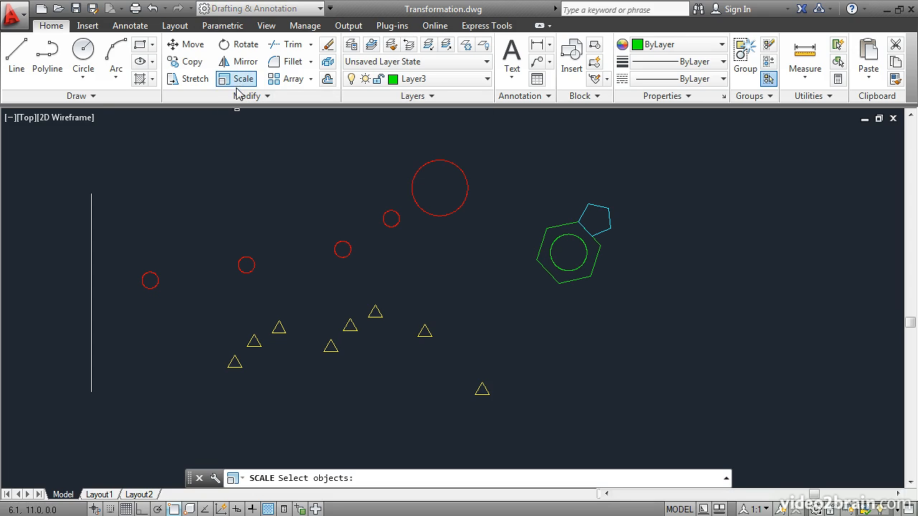
{"action": "left_click", "coordinate": [241, 258]}
{"action": "key", "text": "Return"}
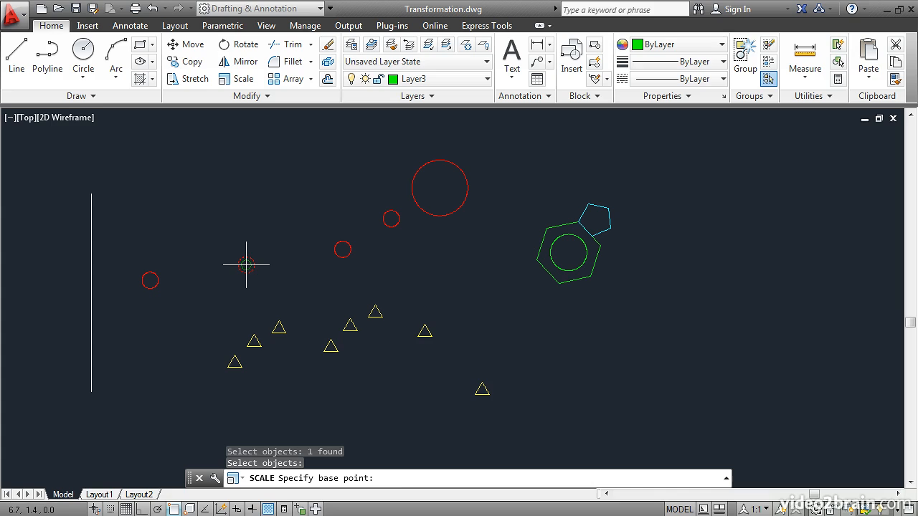
{"action": "left_click", "coordinate": [246, 265]}
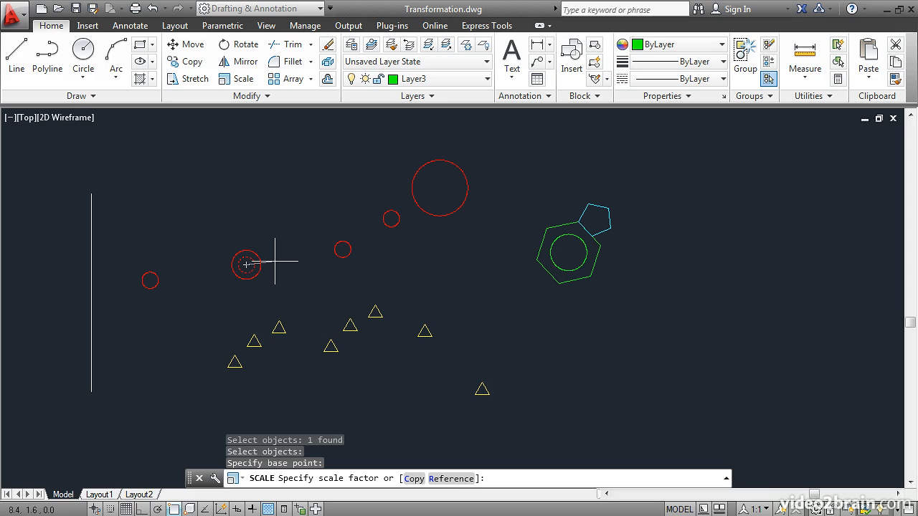
{"action": "type", "text": "2"}
{"action": "key", "text": "Return"}
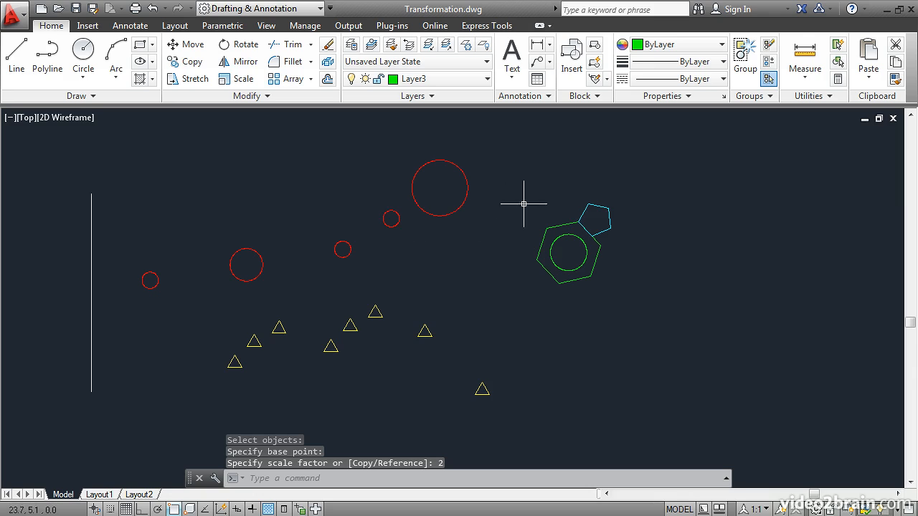
Scale the cyan pentagon by reference from the shared hexagon corner so its adjoining edge matches the hexagon's full edge
{"action": "scroll", "coordinate": [599, 216], "scroll_direction": "up", "scroll_amount": 4}
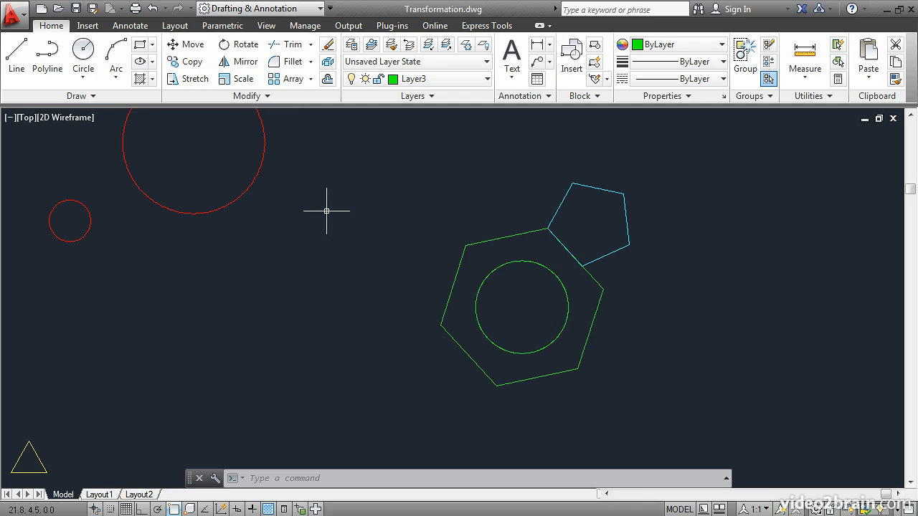
{"action": "left_click", "coordinate": [239, 80]}
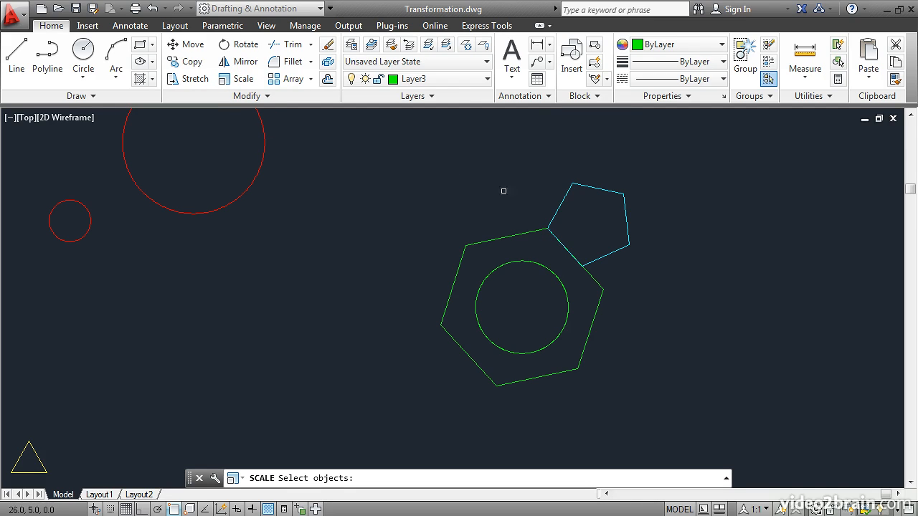
{"action": "left_click", "coordinate": [554, 216]}
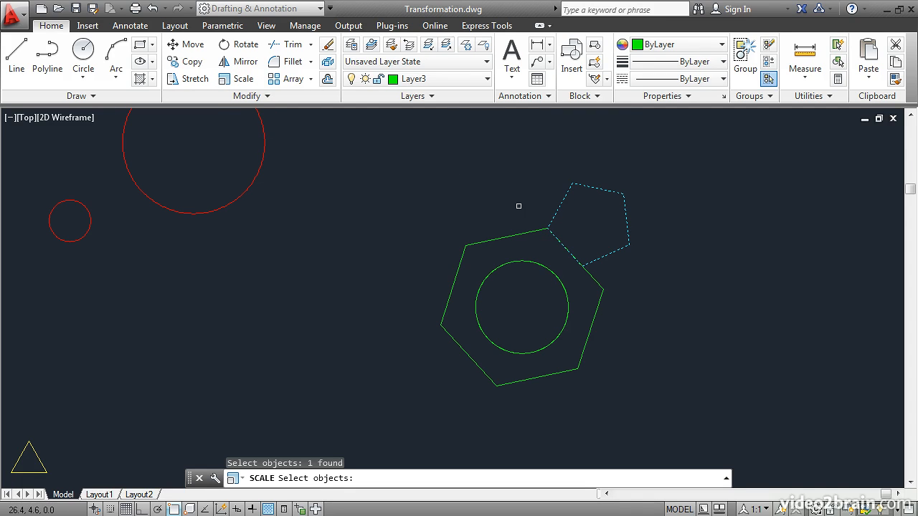
{"action": "key", "text": "Return"}
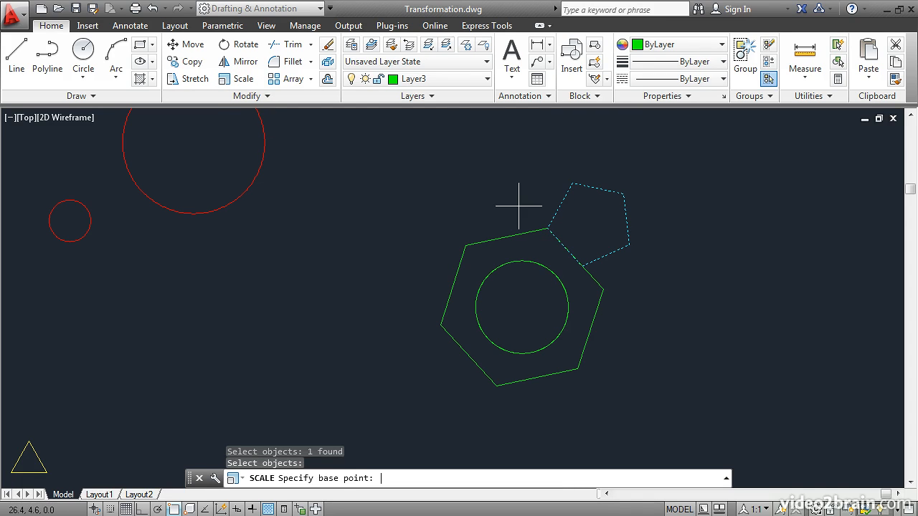
{"action": "left_click", "coordinate": [548, 229]}
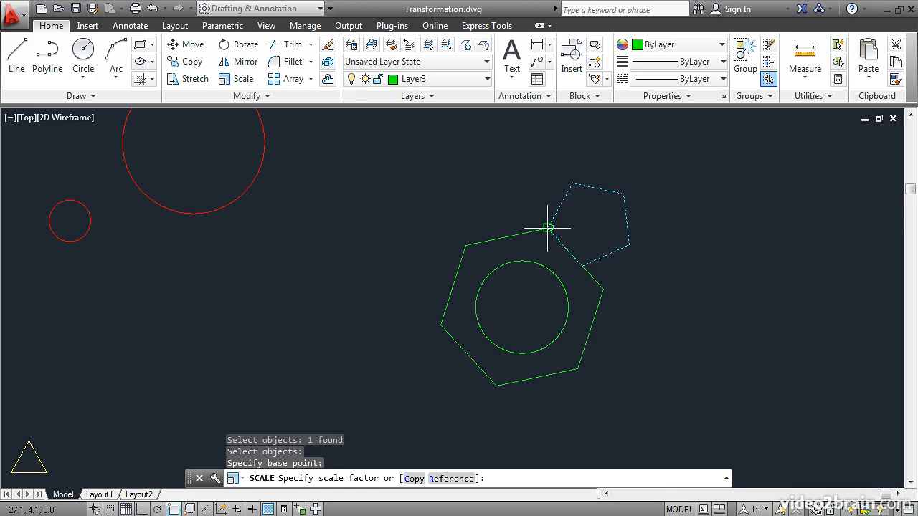
{"action": "left_click", "coordinate": [455, 479]}
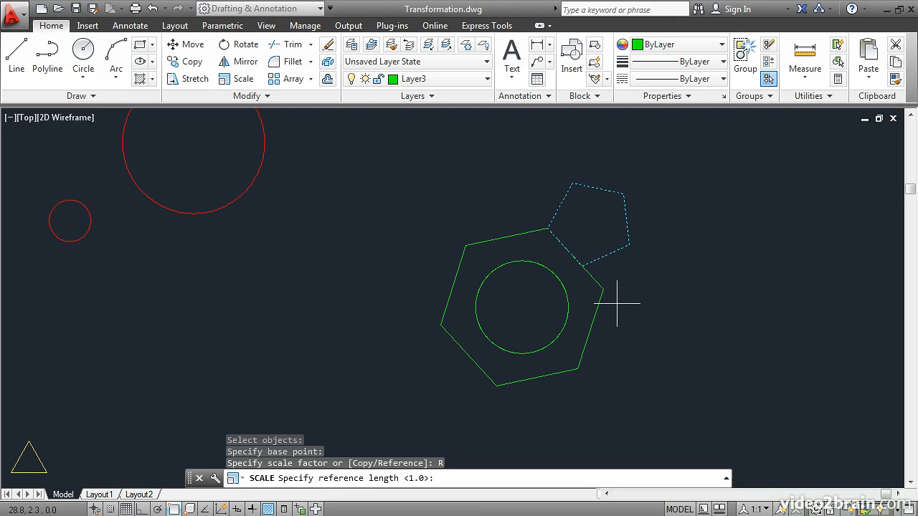
{"action": "left_click", "coordinate": [547, 228]}
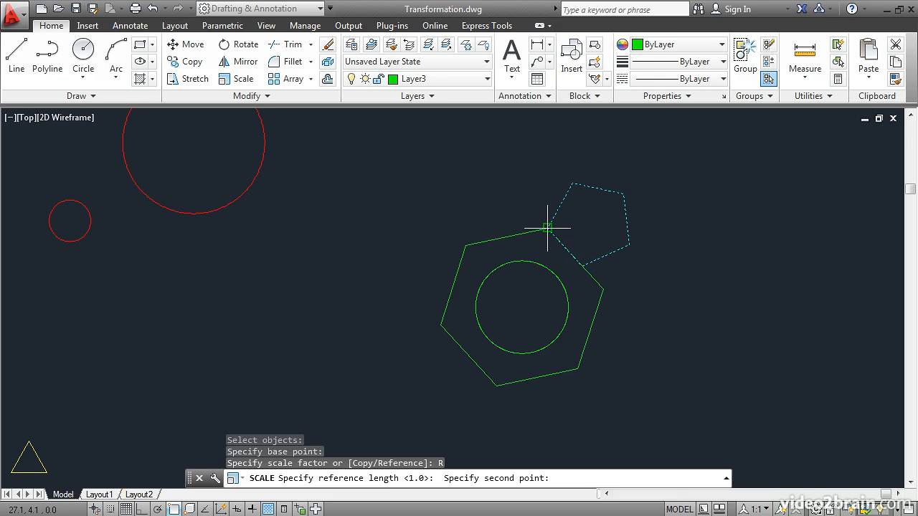
{"action": "left_click", "coordinate": [581, 266]}
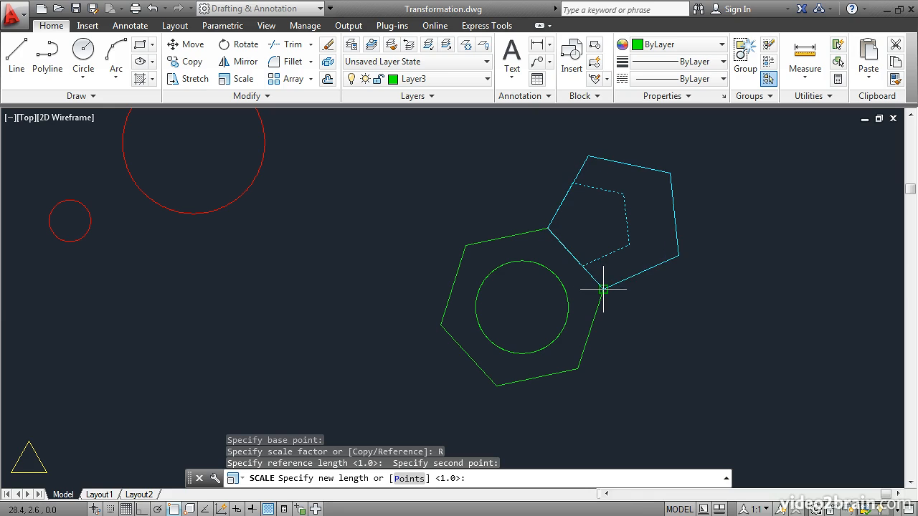
{"action": "left_click", "coordinate": [603, 289]}
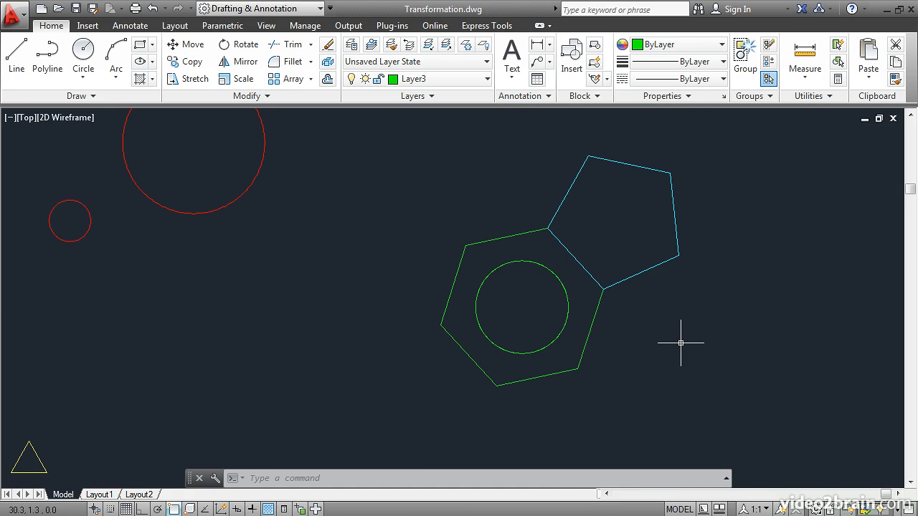
Mirror the three red circles farthest from the vertical line across that line, keeping the source objects
{"action": "scroll", "coordinate": [232, 303], "scroll_direction": "down", "scroll_amount": 4}
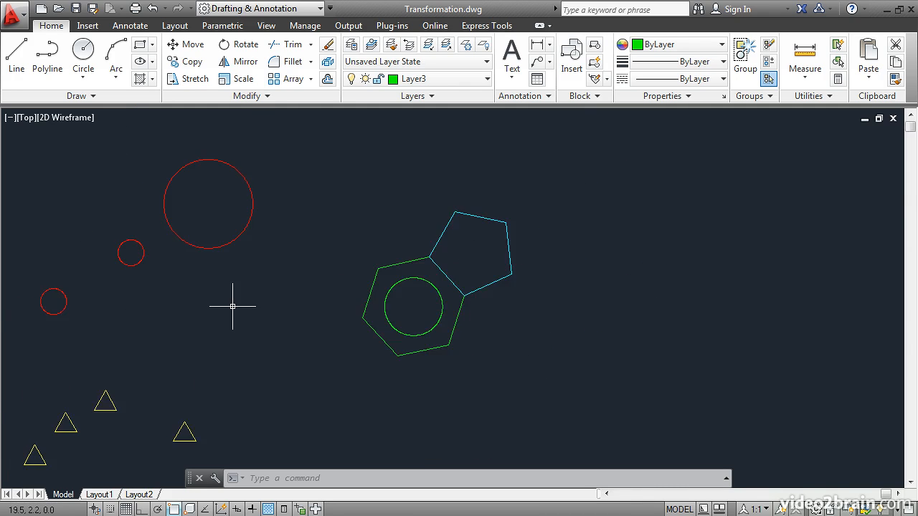
{"action": "mouse_move", "coordinate": [156, 331]}
{"action": "middle_mouse_down"}
{"action": "mouse_move", "coordinate": [318, 301]}
{"action": "mouse_move", "coordinate": [523, 285]}
{"action": "middle_mouse_up"}
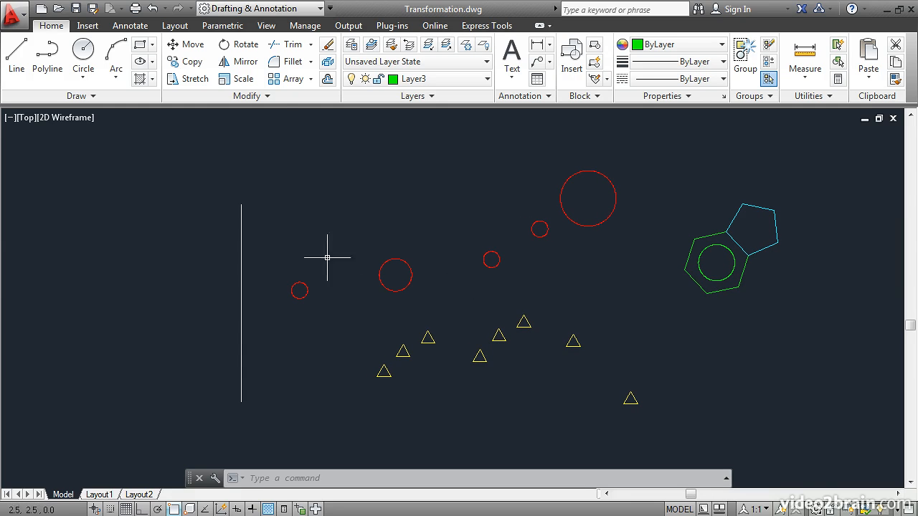
{"action": "left_click", "coordinate": [242, 63]}
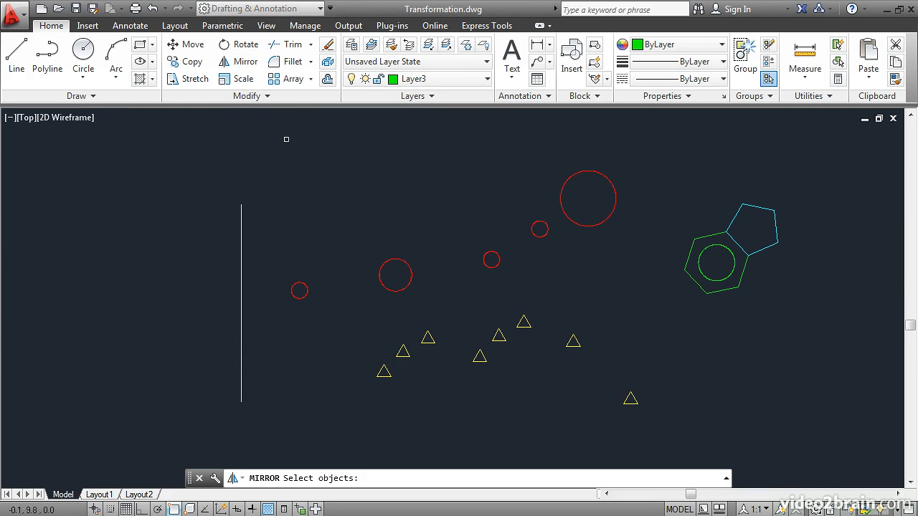
{"action": "left_click", "coordinate": [627, 295]}
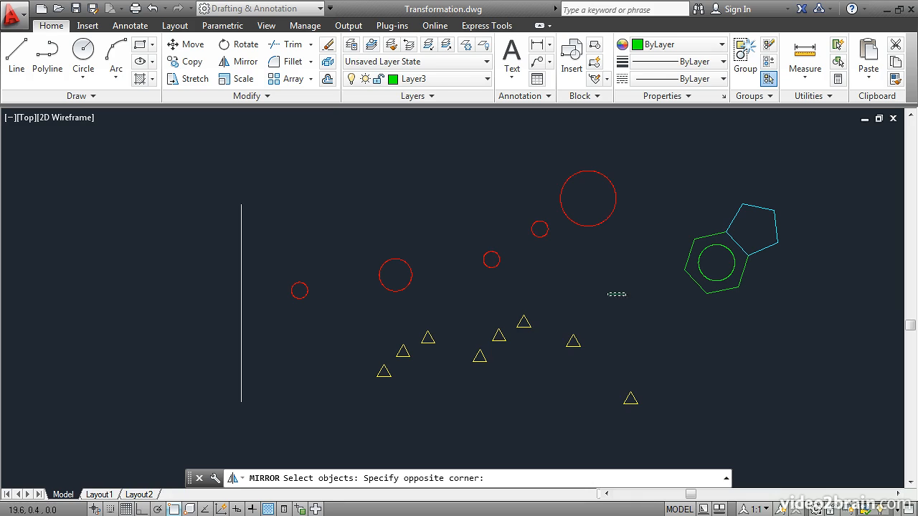
{"action": "left_click", "coordinate": [465, 164]}
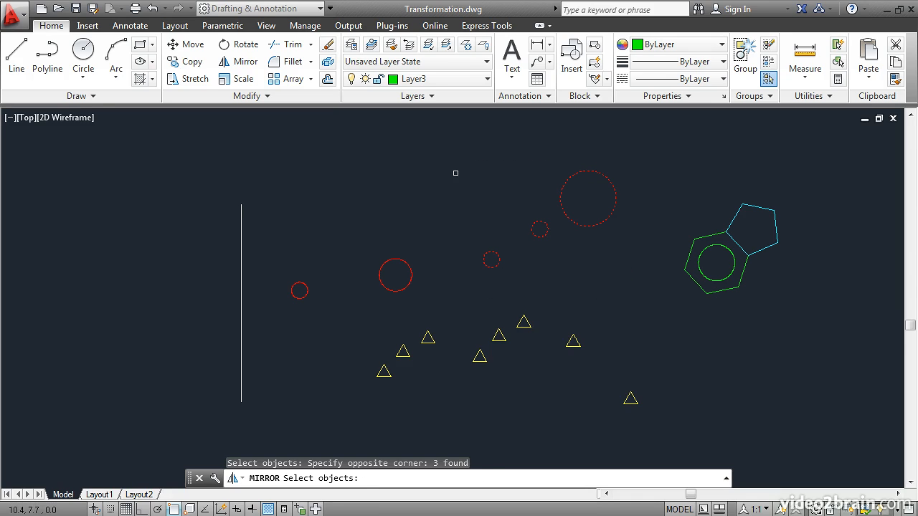
{"action": "key", "text": "Return"}
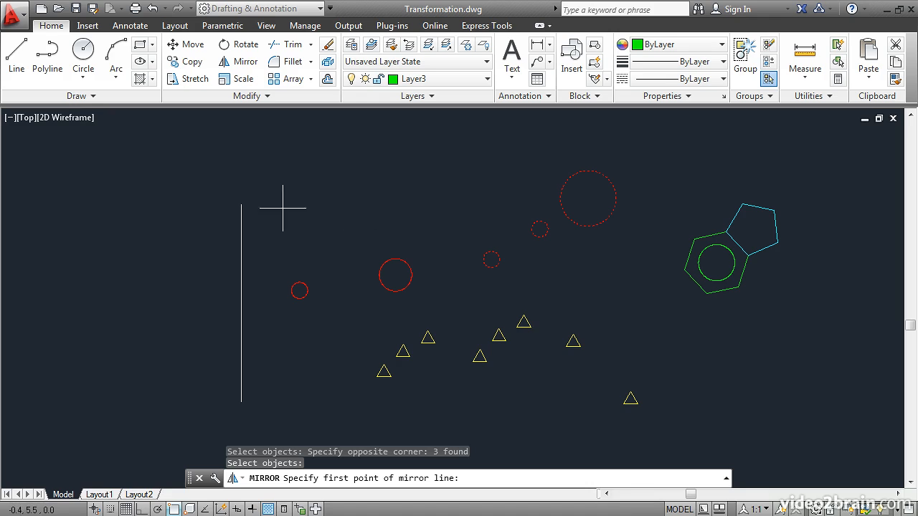
{"action": "left_click", "coordinate": [241, 205]}
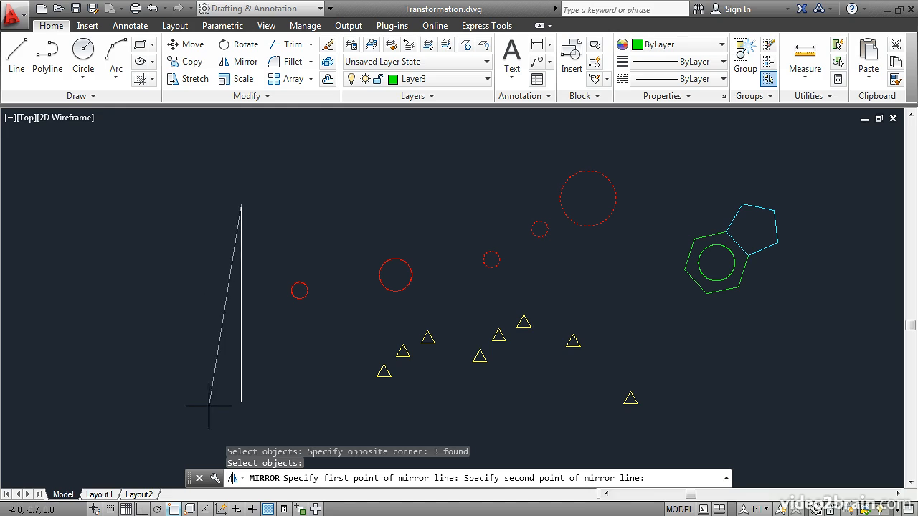
{"action": "left_click", "coordinate": [241, 402]}
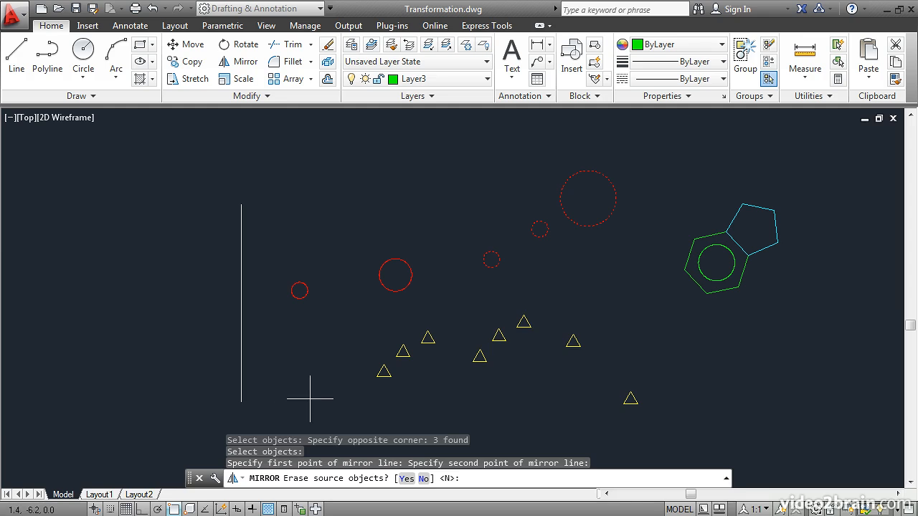
{"action": "left_click", "coordinate": [424, 479]}
Mirror the three yellow triangles nearest the vertical line across that line, erasing the source objects
{"action": "middle_click_drag", "start_coordinate": [199, 345], "coordinate": [394, 357]}
{"action": "scroll", "coordinate": [394, 356], "scroll_direction": "down", "scroll_amount": 2}
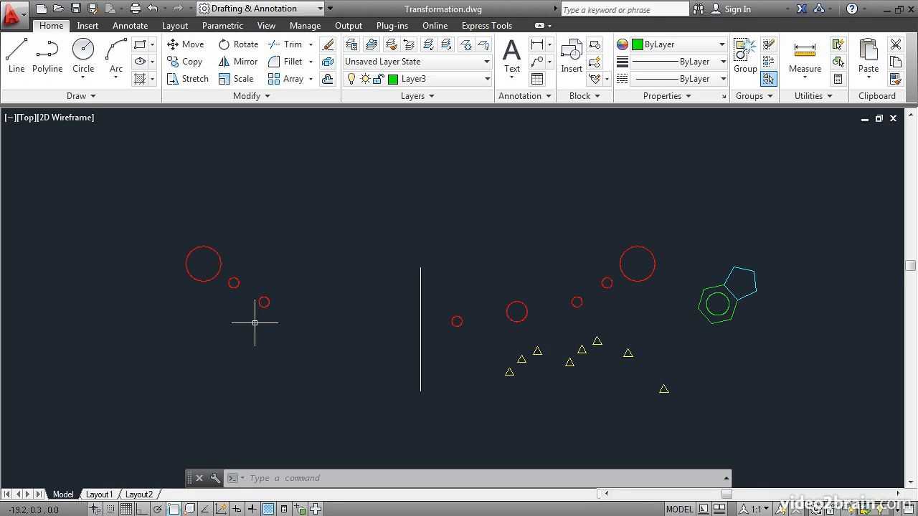
{"action": "left_click", "coordinate": [243, 63]}
{"action": "left_click", "coordinate": [550, 398]}
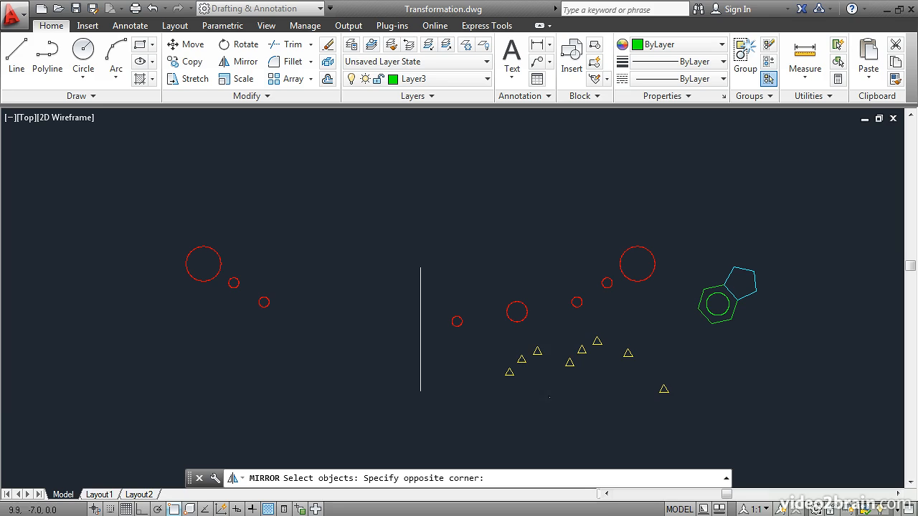
{"action": "left_click", "coordinate": [489, 348]}
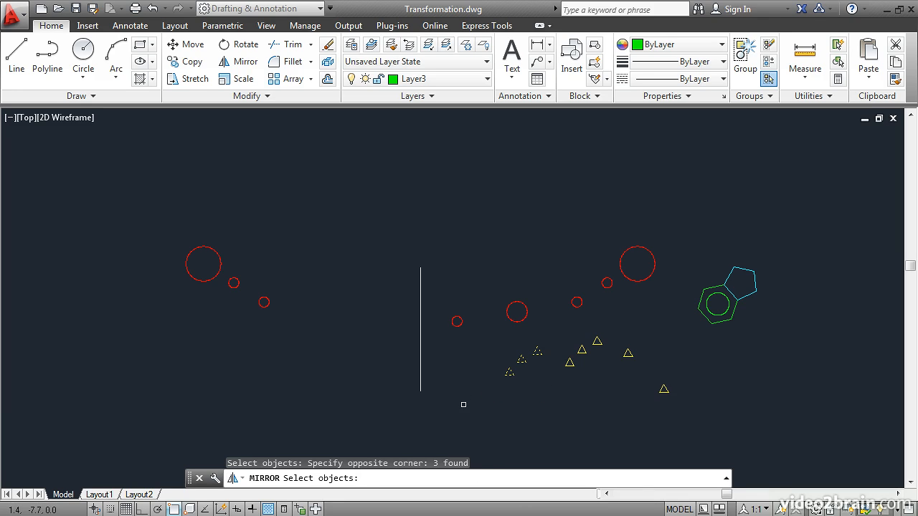
{"action": "key", "text": "Return"}
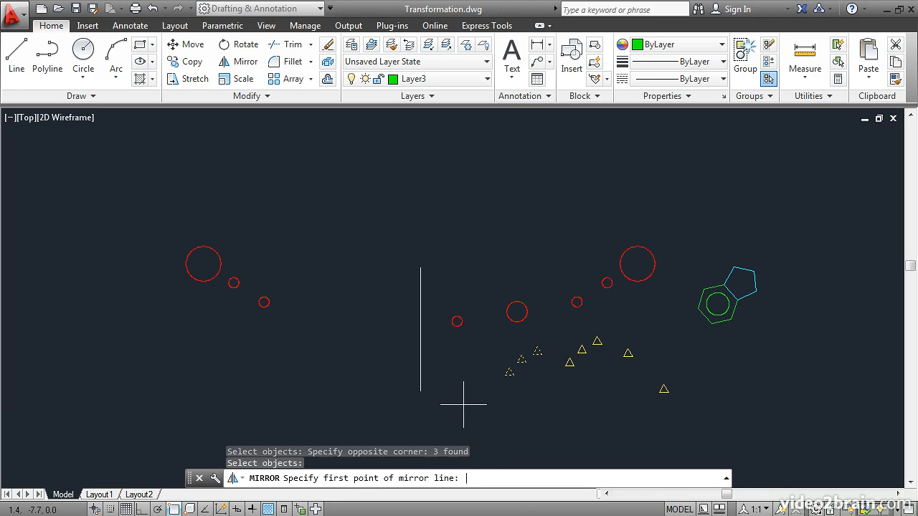
{"action": "left_click", "coordinate": [420, 268]}
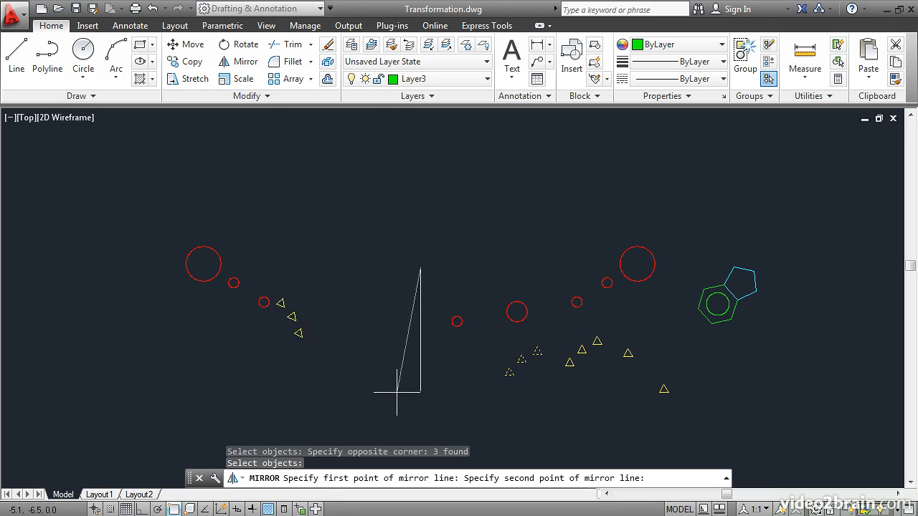
{"action": "left_click", "coordinate": [421, 391]}
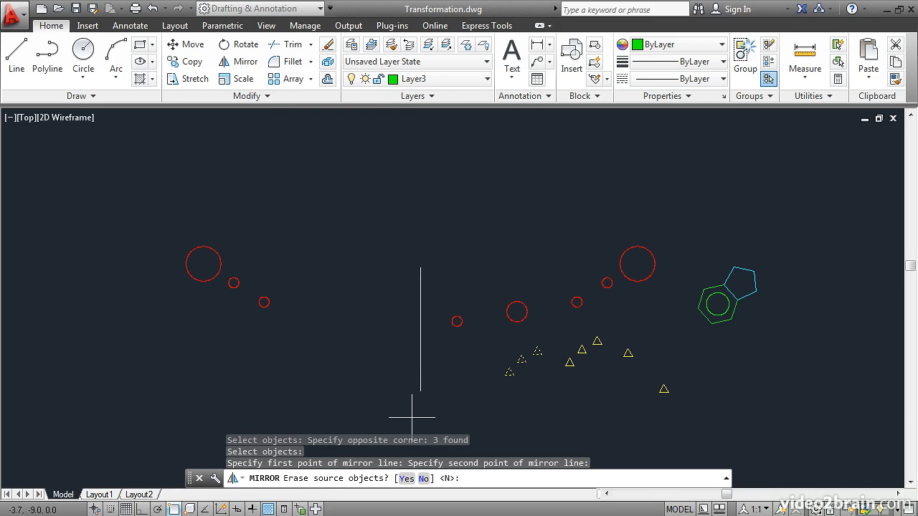
{"action": "left_click", "coordinate": [406, 479]}
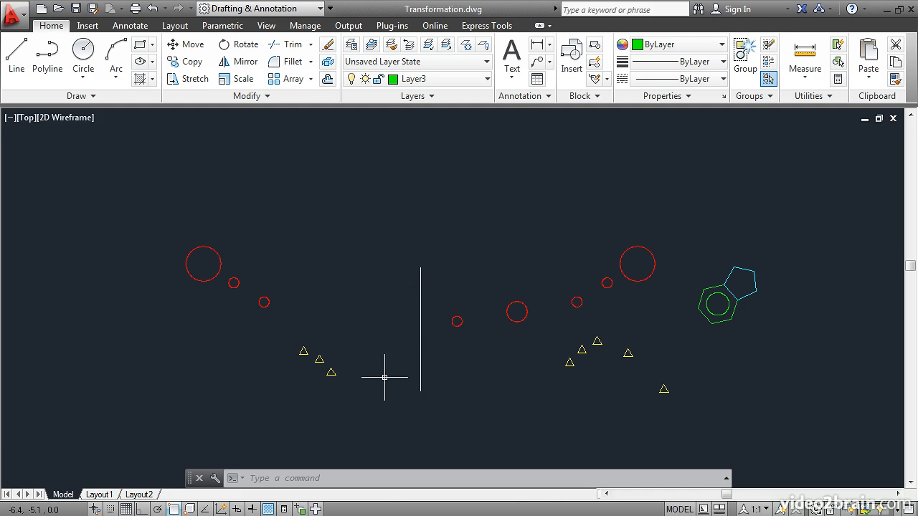
Mirror the three red circles left of the vertical line across a horizontal axis above them, with Ortho on and the sources kept
{"action": "left_click", "coordinate": [243, 62]}
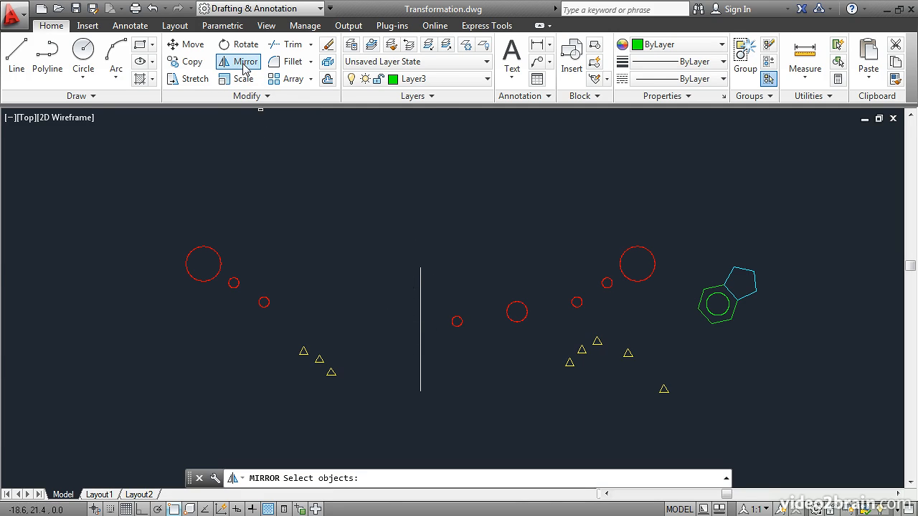
{"action": "left_click", "coordinate": [282, 312]}
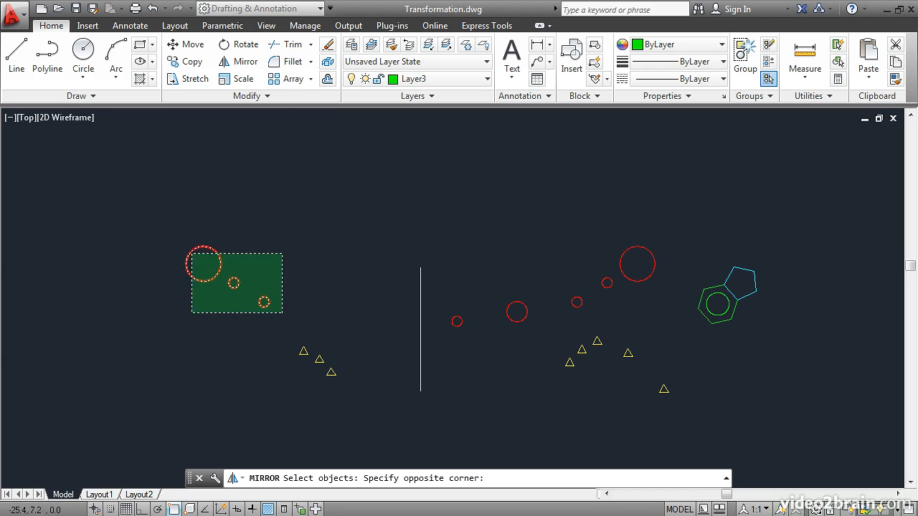
{"action": "left_click", "coordinate": [180, 233]}
{"action": "key", "text": "Return"}
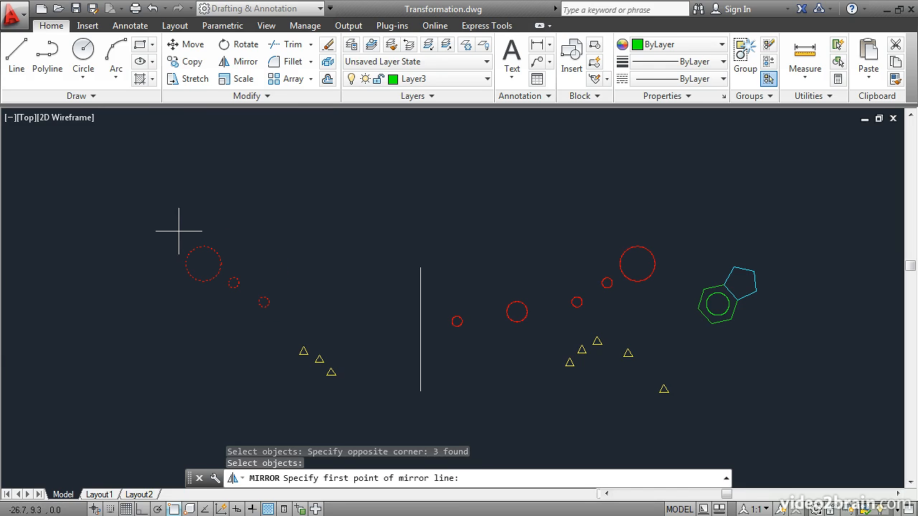
{"action": "left_click", "coordinate": [178, 230]}
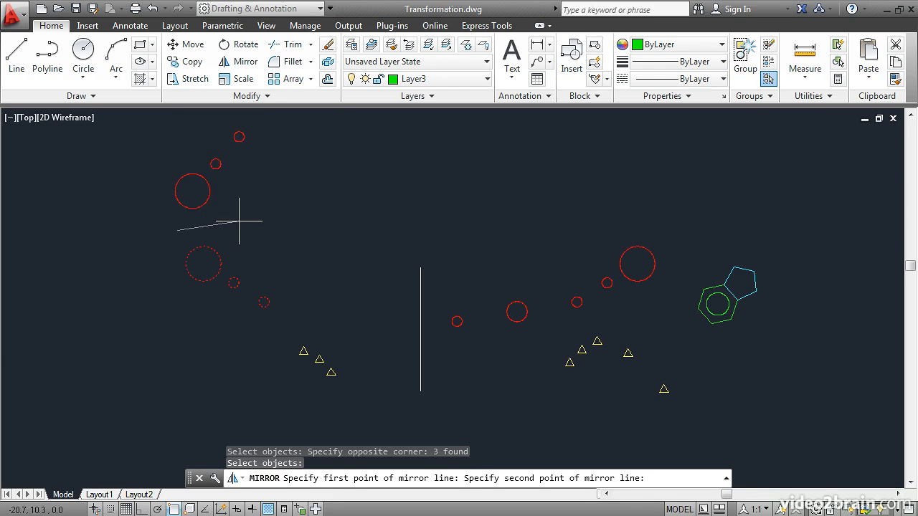
{"action": "left_click", "coordinate": [141, 508]}
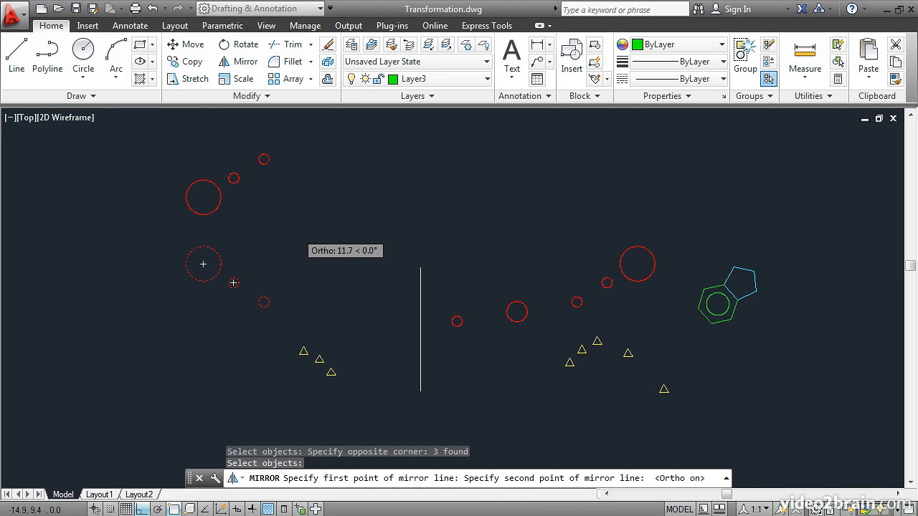
{"action": "left_click", "coordinate": [301, 232]}
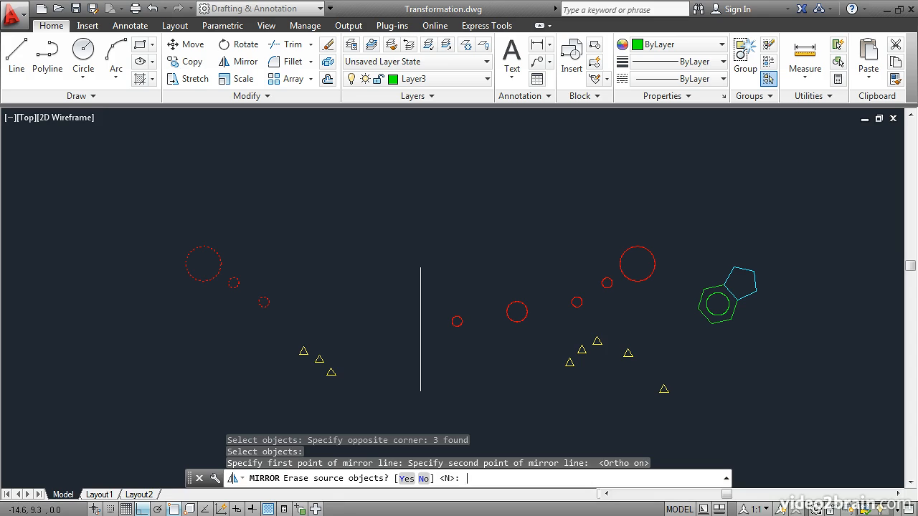
{"action": "key", "text": "Return"}
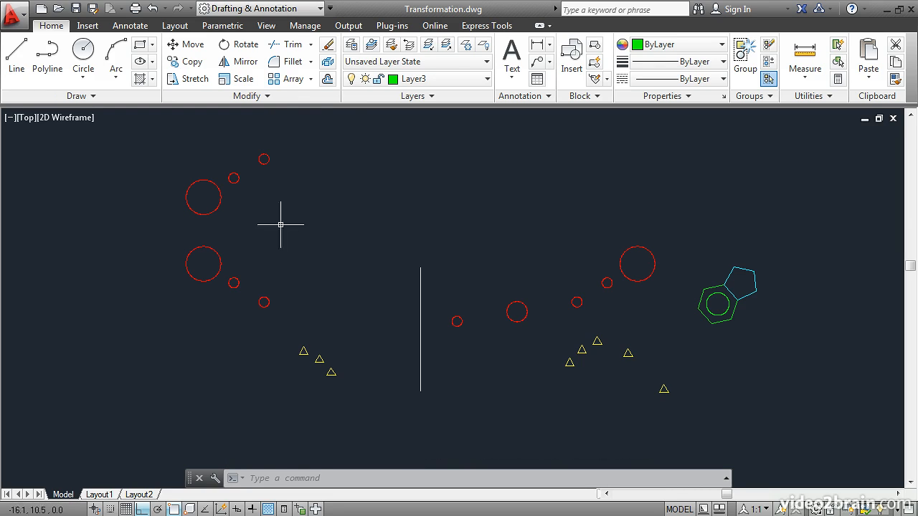
Offset the vertical line by 1 to create two successive parallel lines on its left and one on its right
{"action": "left_click", "coordinate": [328, 80]}
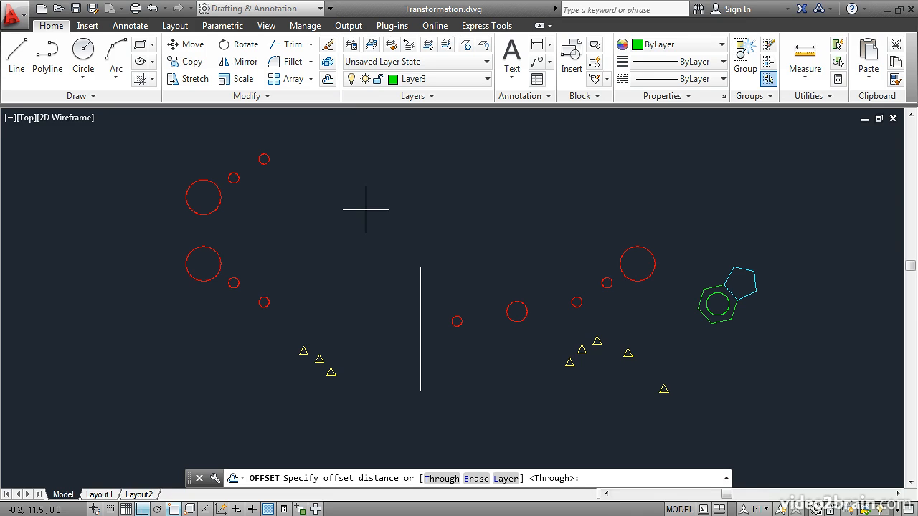
{"action": "type", "text": "1"}
{"action": "key", "text": "Return"}
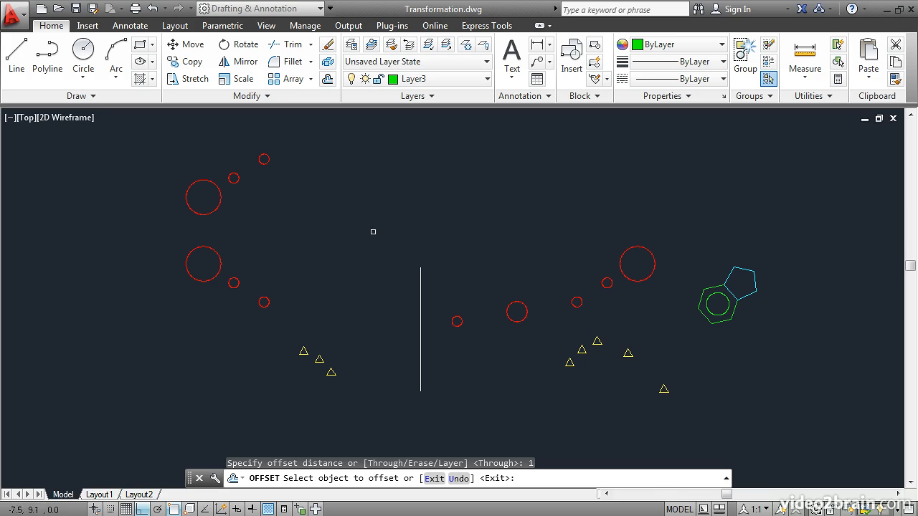
{"action": "left_click", "coordinate": [419, 287]}
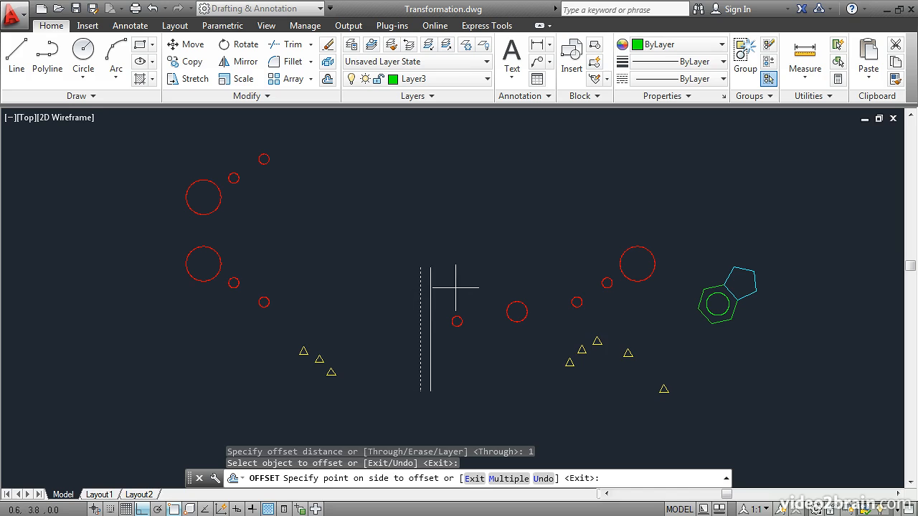
{"action": "left_click", "coordinate": [380, 292]}
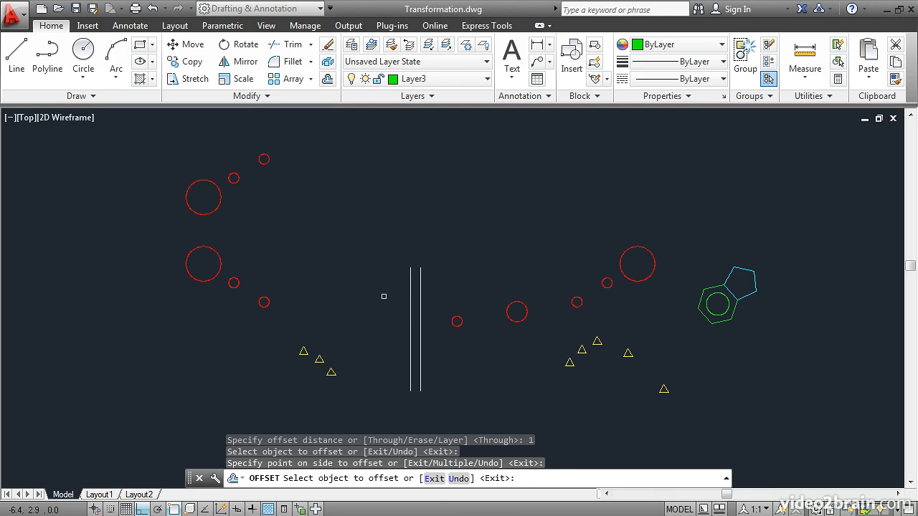
{"action": "left_click", "coordinate": [411, 298]}
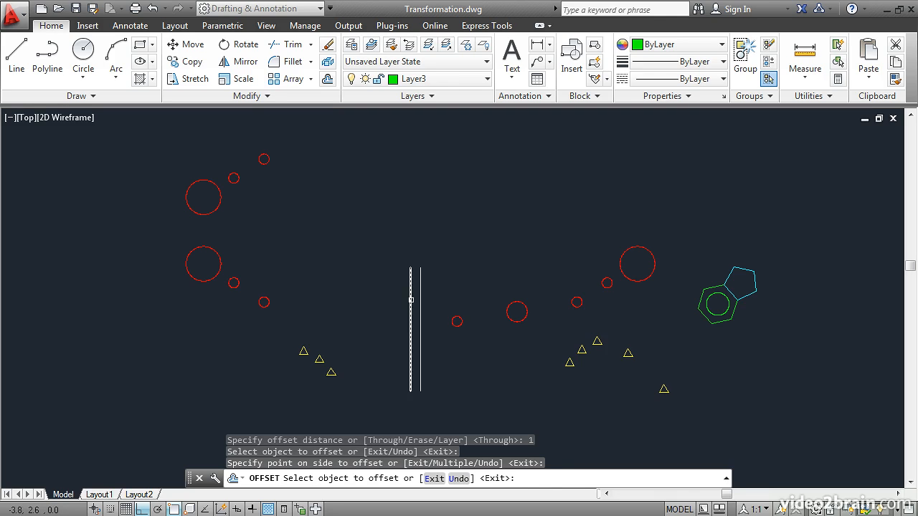
{"action": "left_click", "coordinate": [350, 304]}
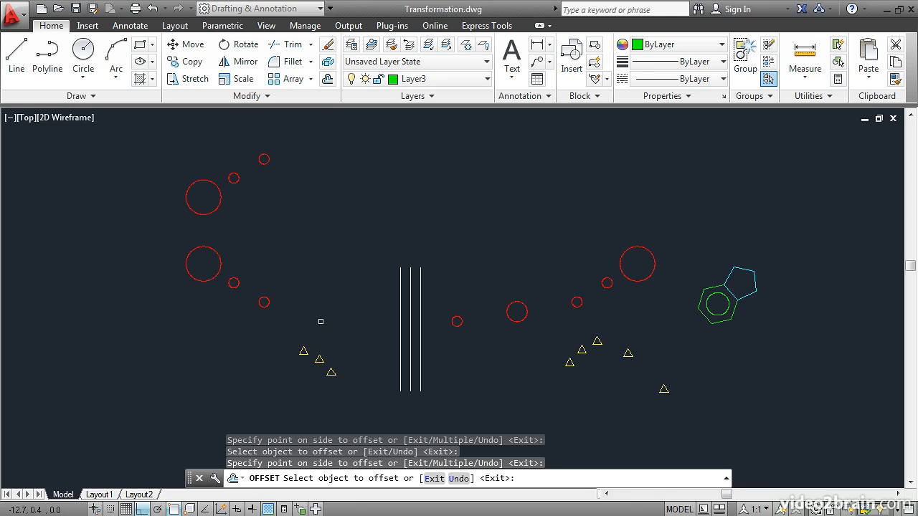
{"action": "left_click", "coordinate": [421, 303]}
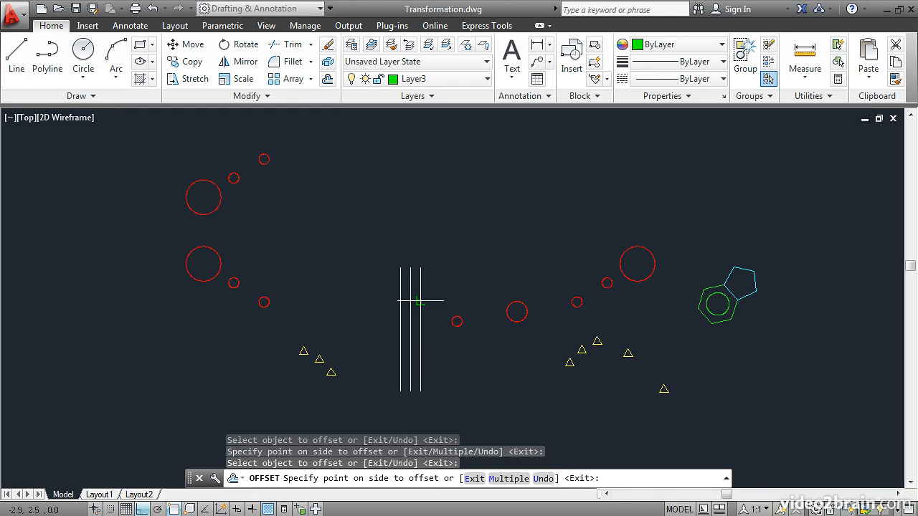
{"action": "left_click", "coordinate": [474, 287]}
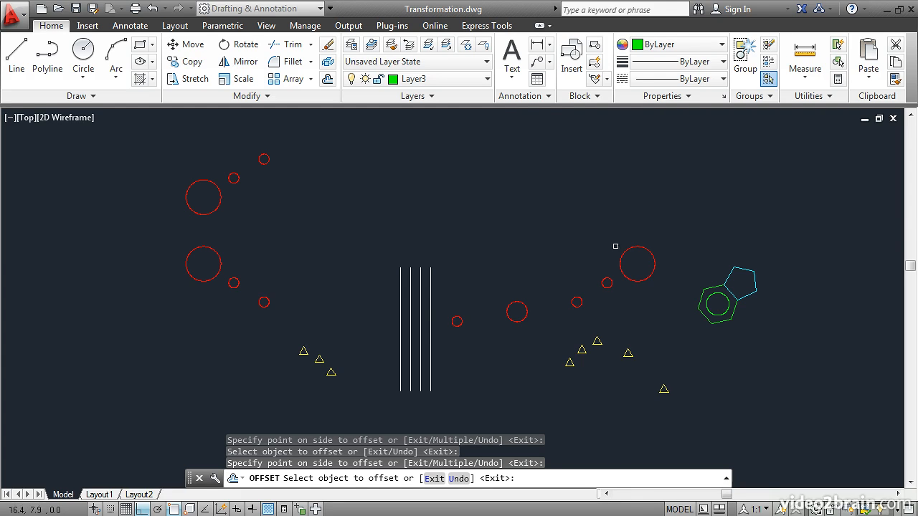
Offset the large red circle right of the lines and the yellow triangle below it outward by the same distance
{"action": "left_click", "coordinate": [623, 254]}
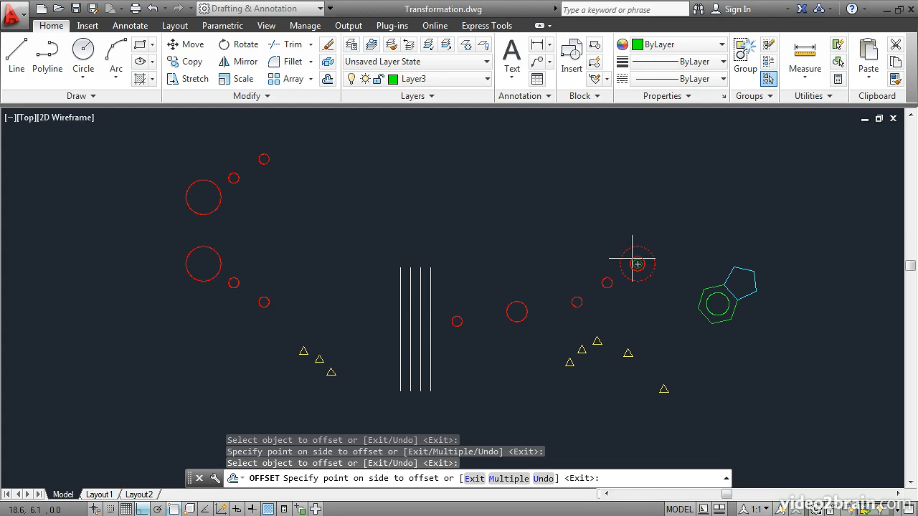
{"action": "left_click", "coordinate": [587, 251]}
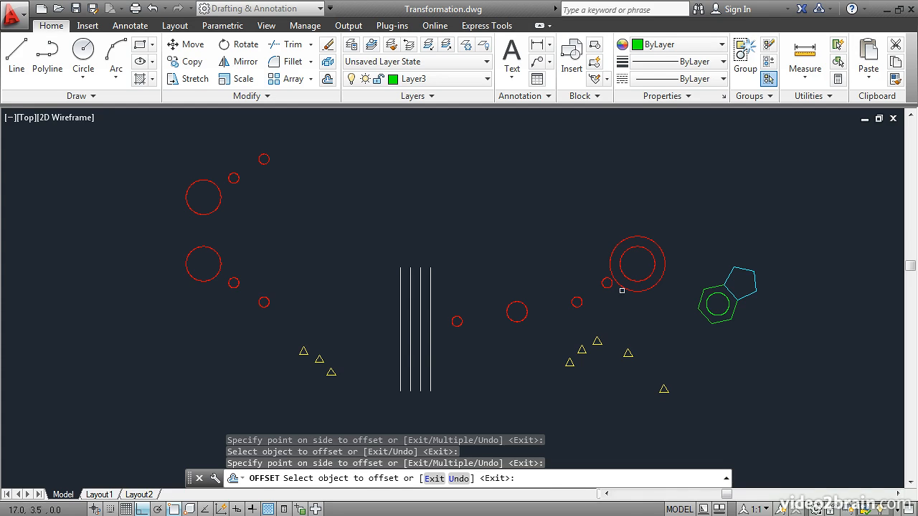
{"action": "left_click", "coordinate": [628, 353]}
{"action": "left_click", "coordinate": [662, 339]}
{"action": "key", "text": "Return"}
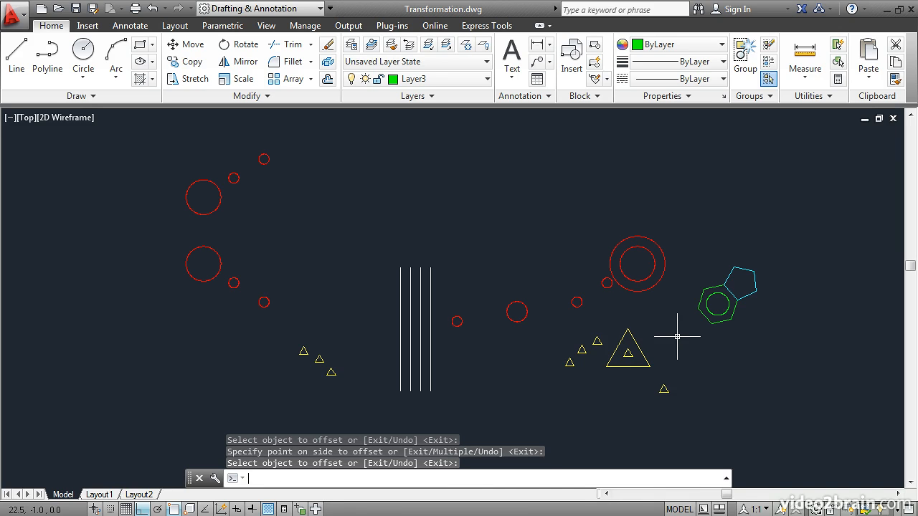